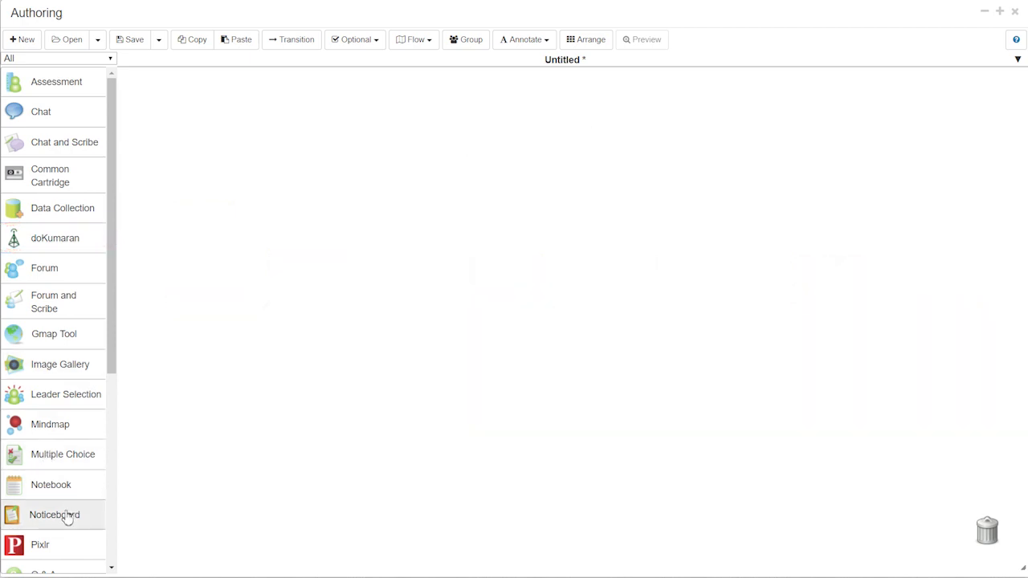
- Add a Noticeboard activity at the upper left of the empty canvas and title it "Pre-activity Instructions"
left_click_drag(69, 516, 191, 138)
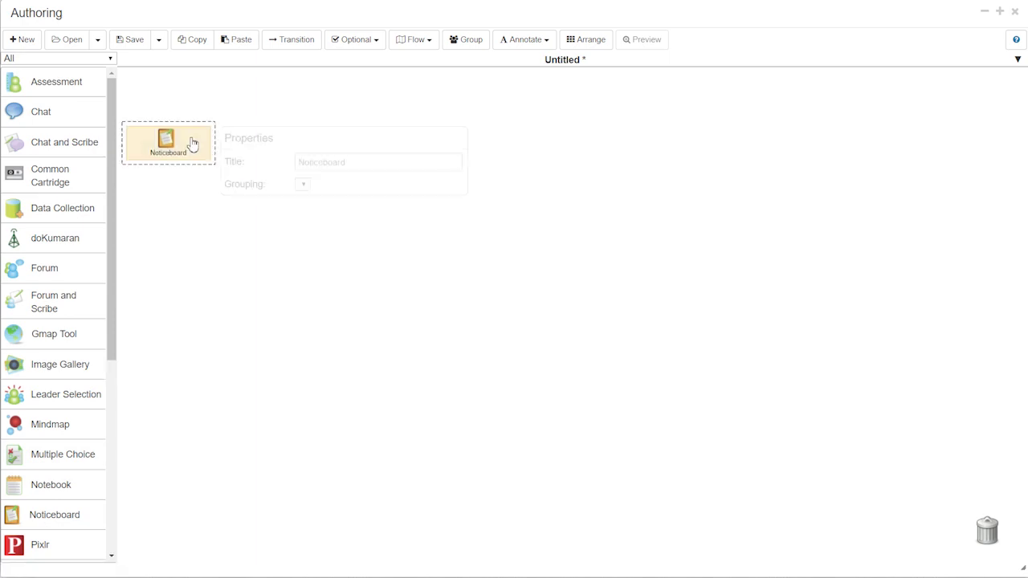
left_click(364, 163)
key("ctrl+a")
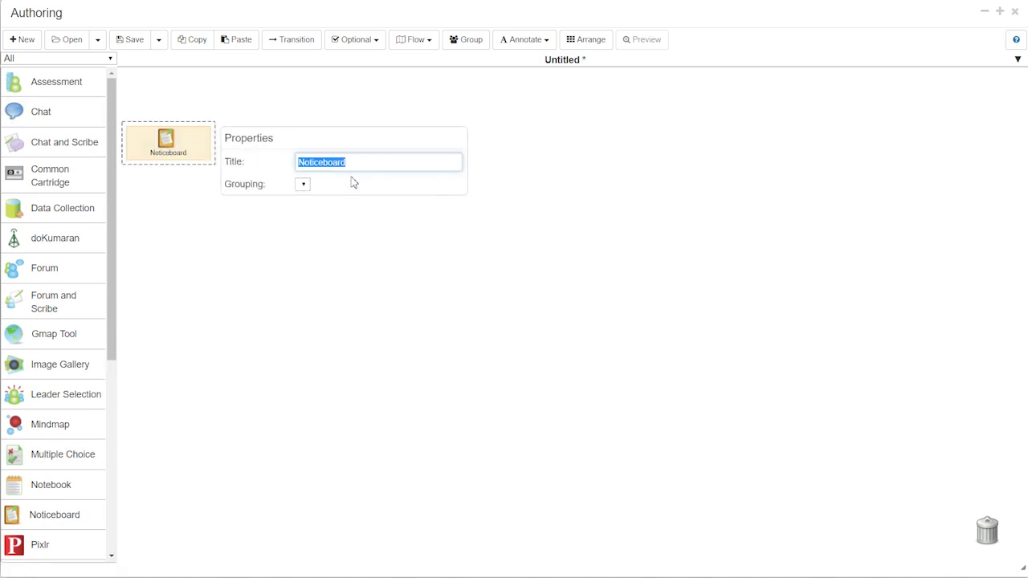
type("Pre-activity Instructions")
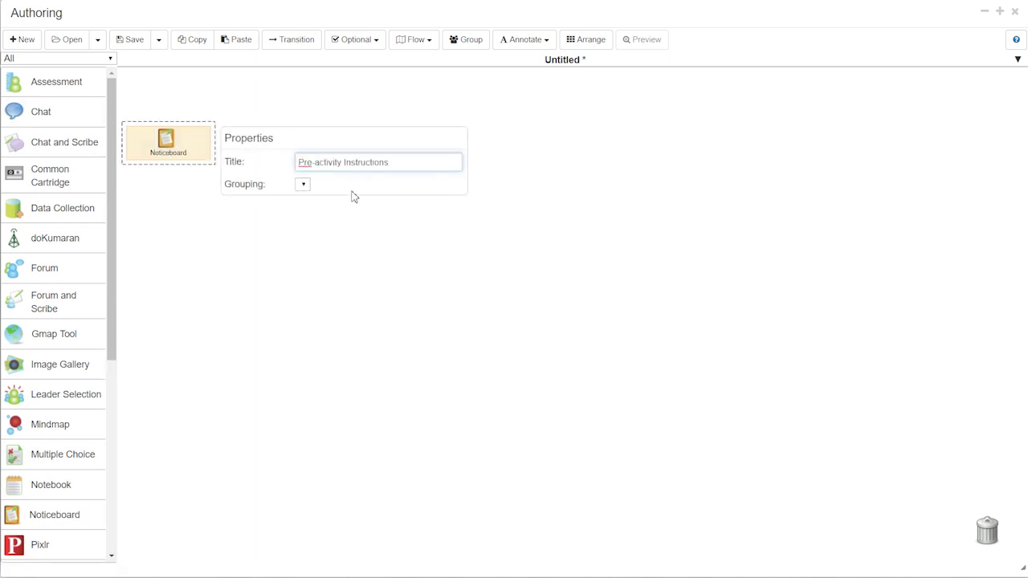
left_click(369, 246)
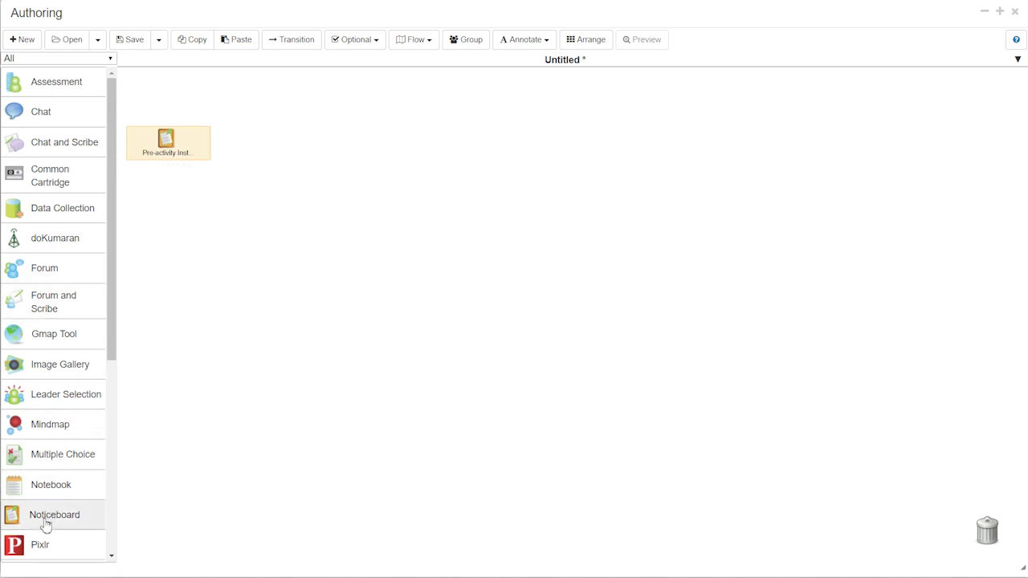
- Add a second Noticeboard below Pre-activity Instructions and title it "Start"
left_click_drag(44, 522, 176, 212)
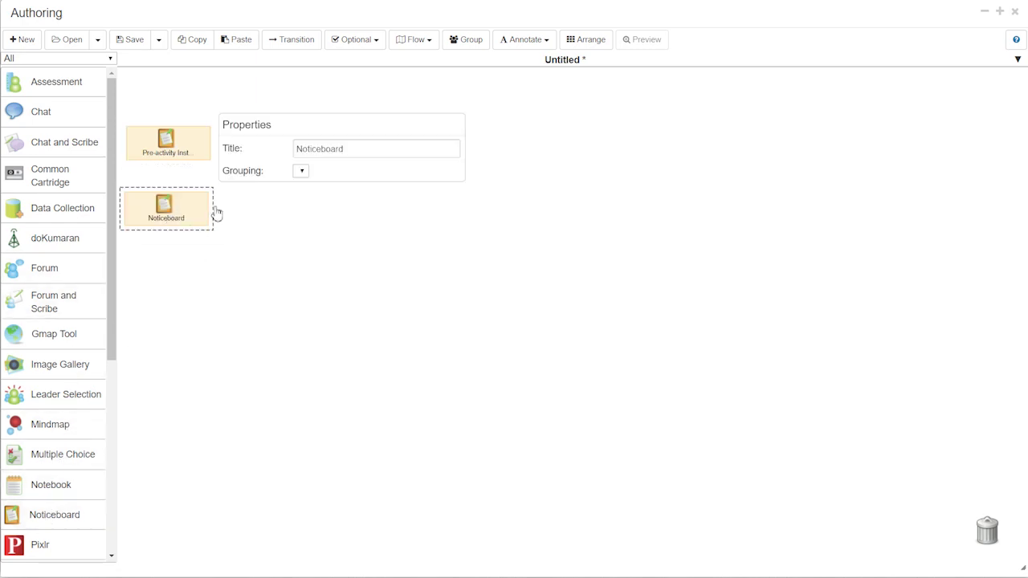
double_click(307, 153)
type("Start")
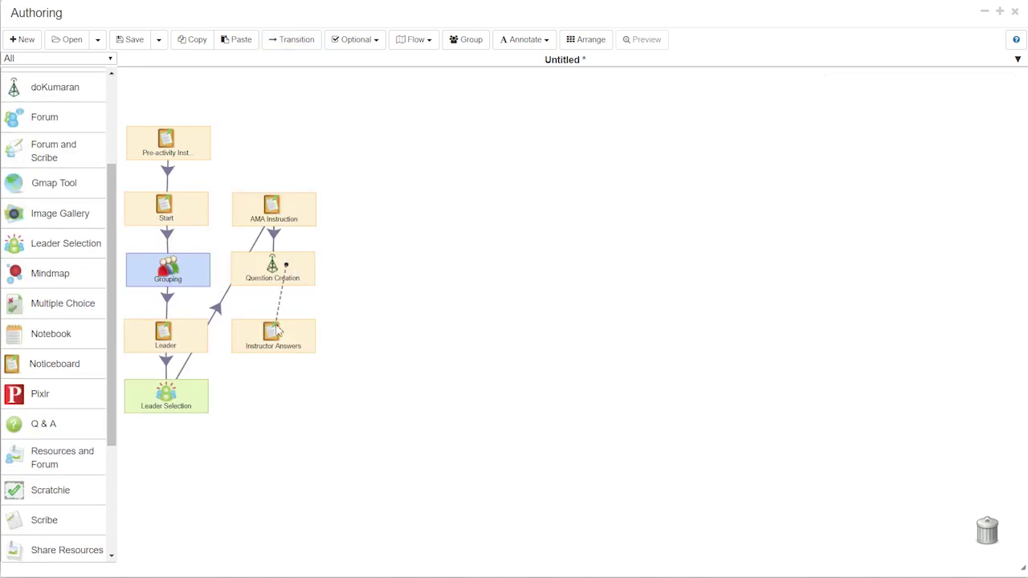
- Create transitions from Question Creation to Instructor Answers and from Scenario 2 Instructions to Scenario 2 Solution
left_click(277, 330)
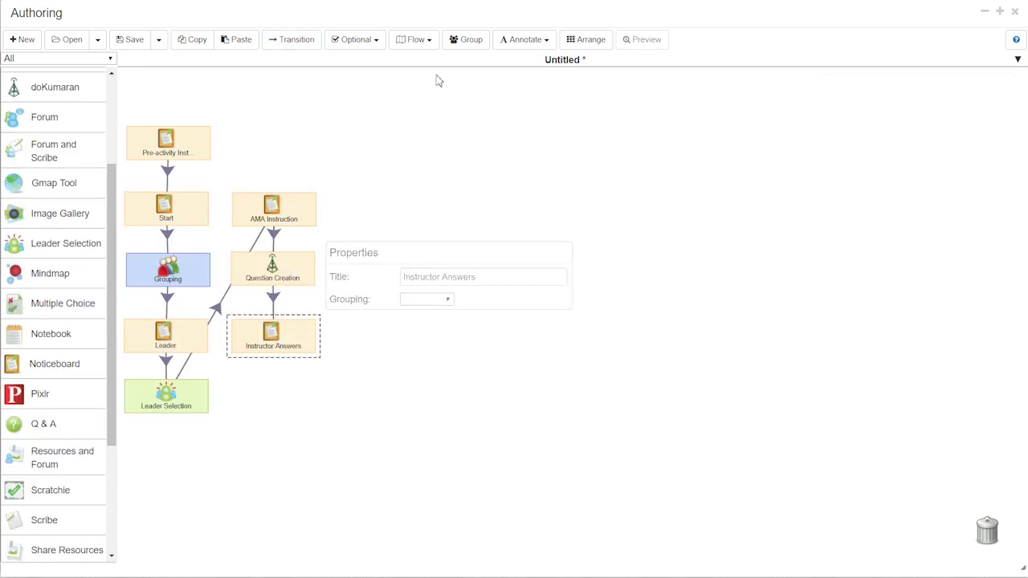
left_click(286, 39)
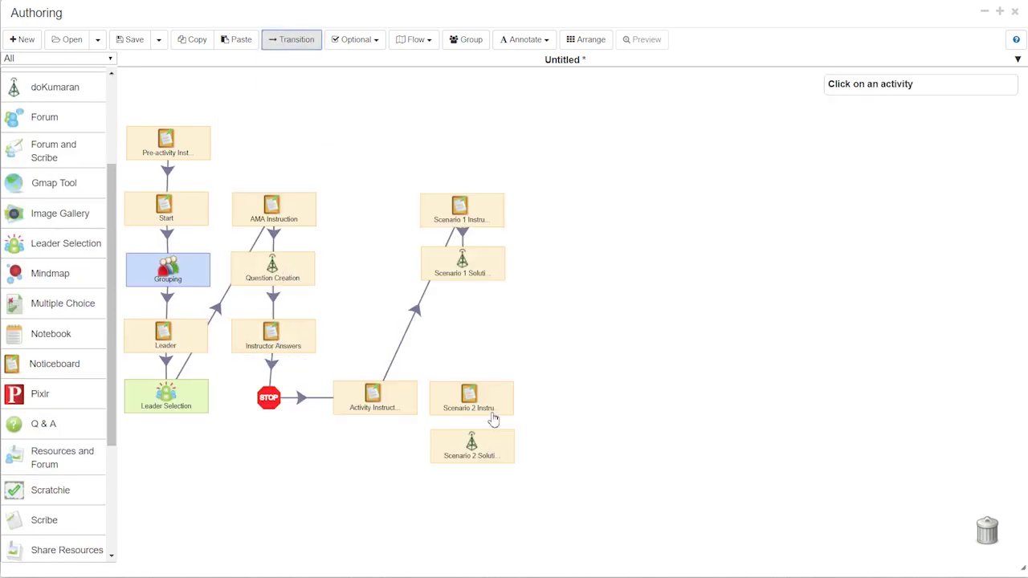
left_click_drag(493, 419, 484, 432)
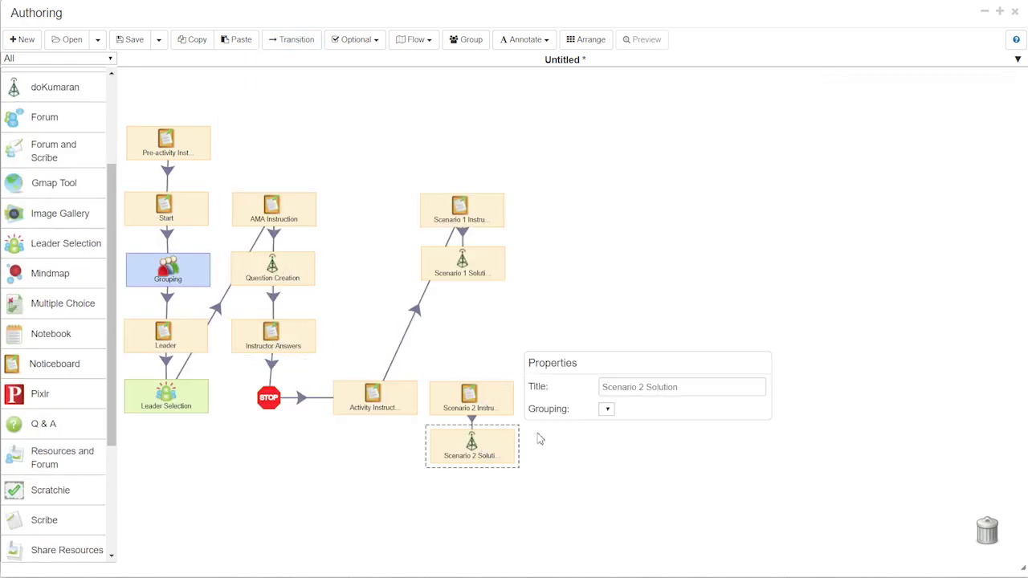
left_click(604, 475)
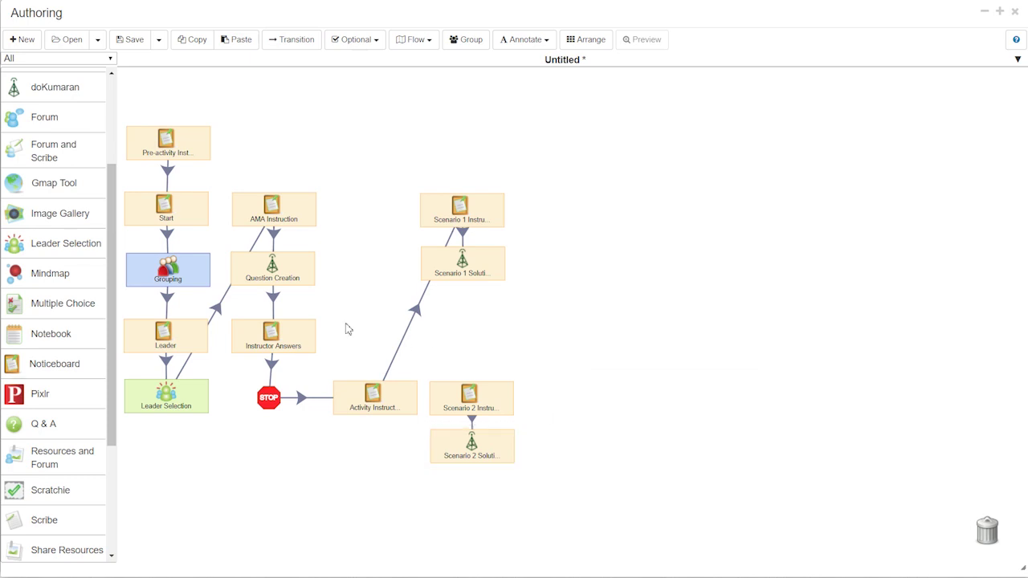
- Add a Noticeboard beside the Scenario 1 Instructions activity and title it "Review"
left_click_drag(36, 372, 572, 214)
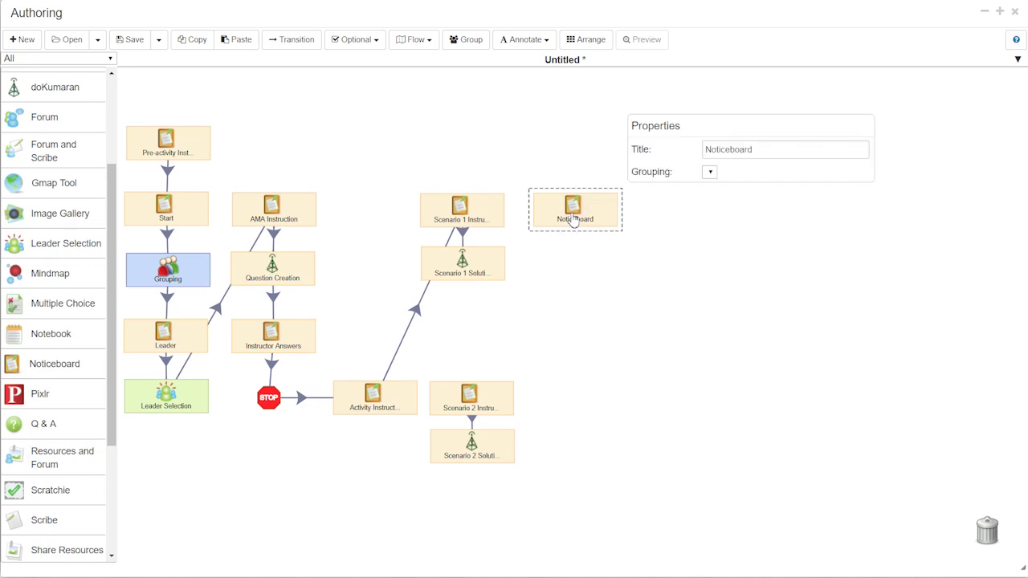
double_click(766, 153)
type("Review")
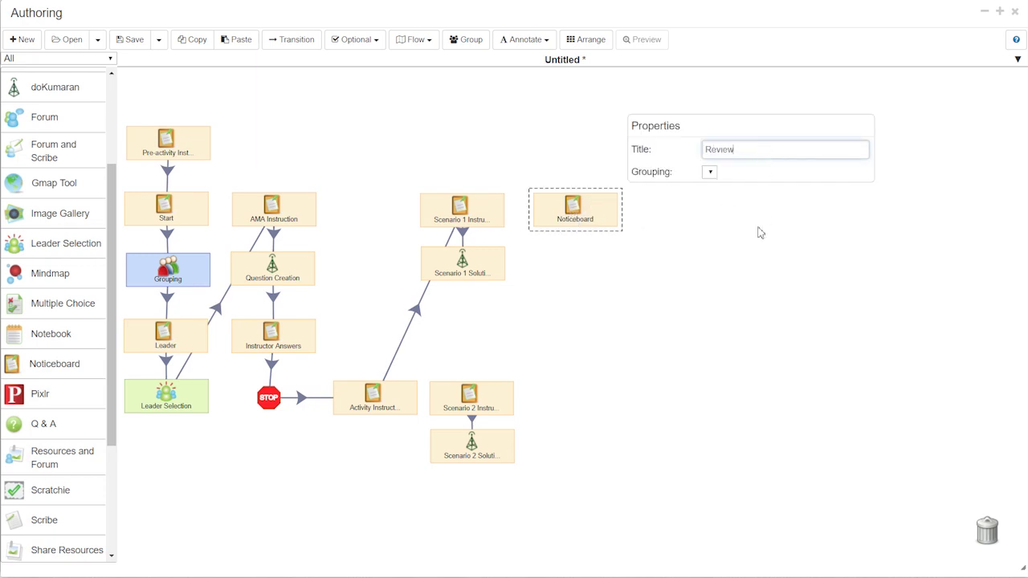
left_click(732, 291)
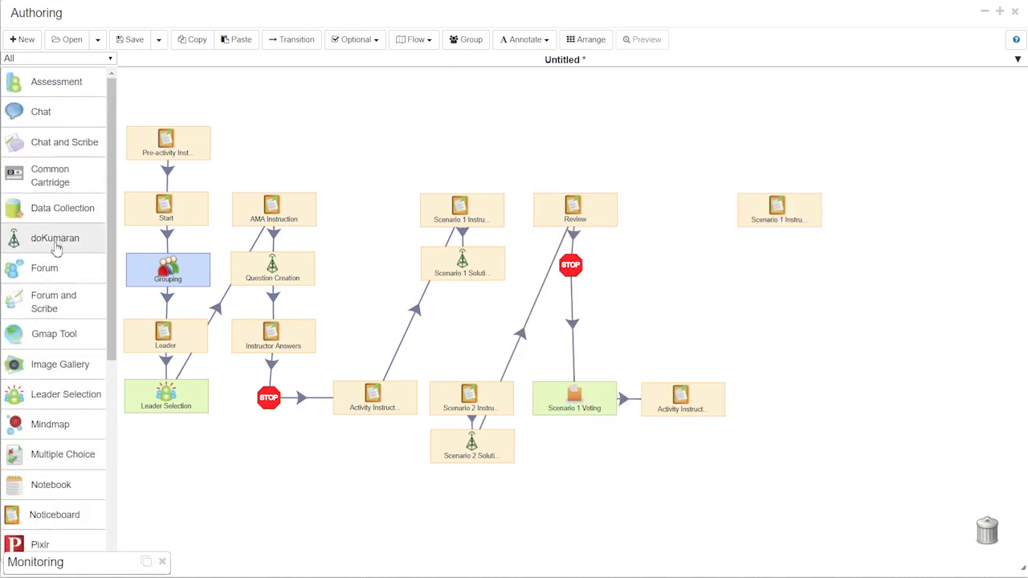
- Add a doKumaran activity below the rightmost Scenario 1 Instructions noticeboard and title it "Scenario 1 Console"
left_click_drag(55, 239, 782, 260)
left_click(644, 207)
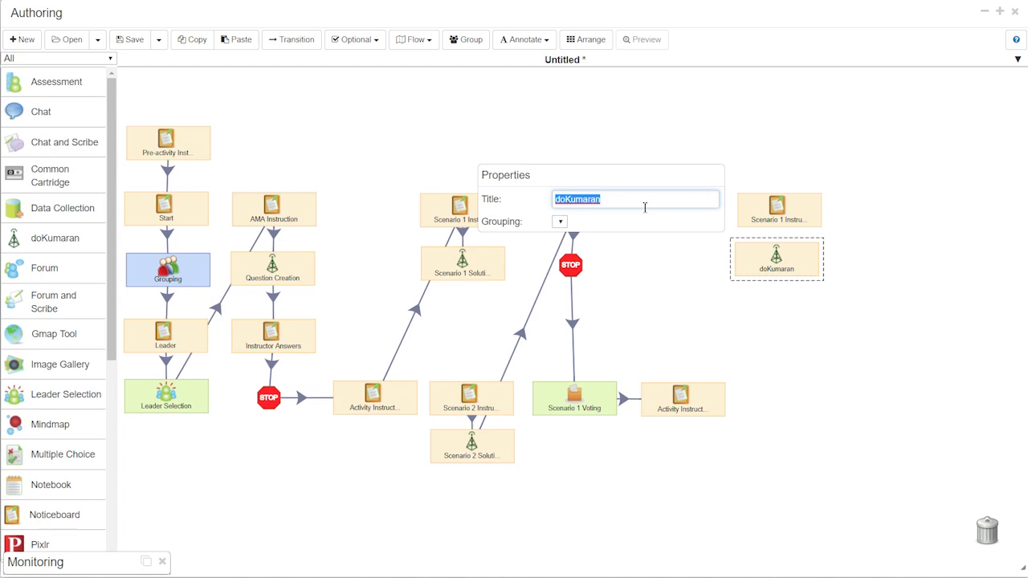
type("Scenario 1 Console")
left_click(661, 257)
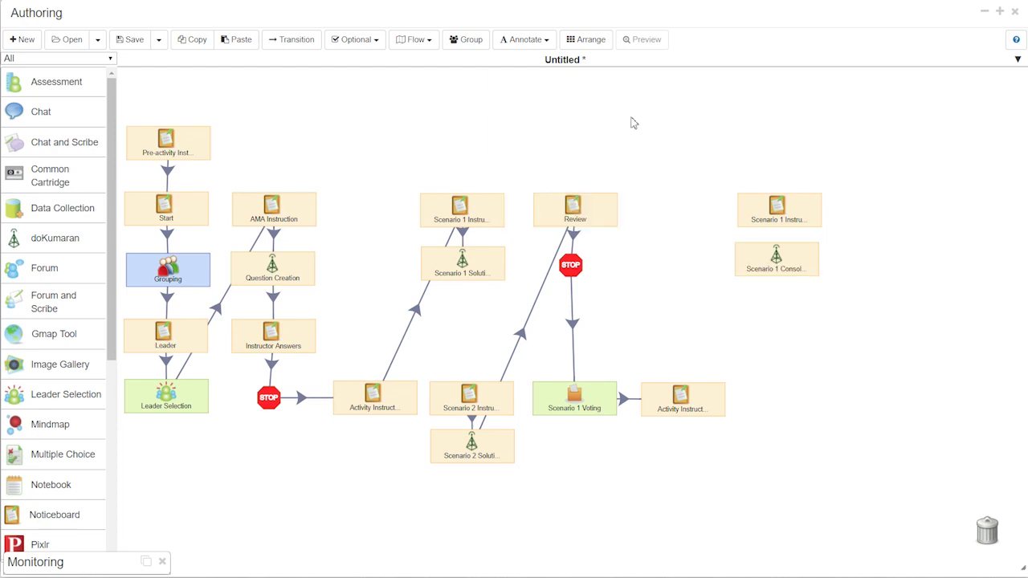
- Create a transition from the rightmost Scenario 1 Instructions noticeboard to the Scenario 1 Console activity
left_click(296, 40)
left_click(741, 211)
left_click(776, 258)
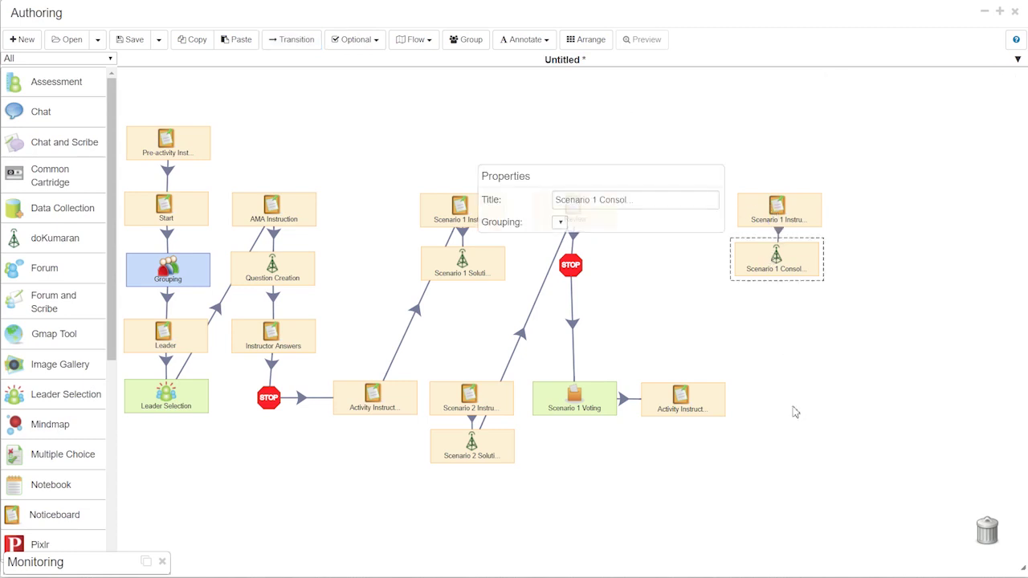
- Create a transition from the rightmost Scenario 2 Instructions noticeboard to the Scenario 2 Console activity below it
key("ctrl+v")
left_click(296, 39)
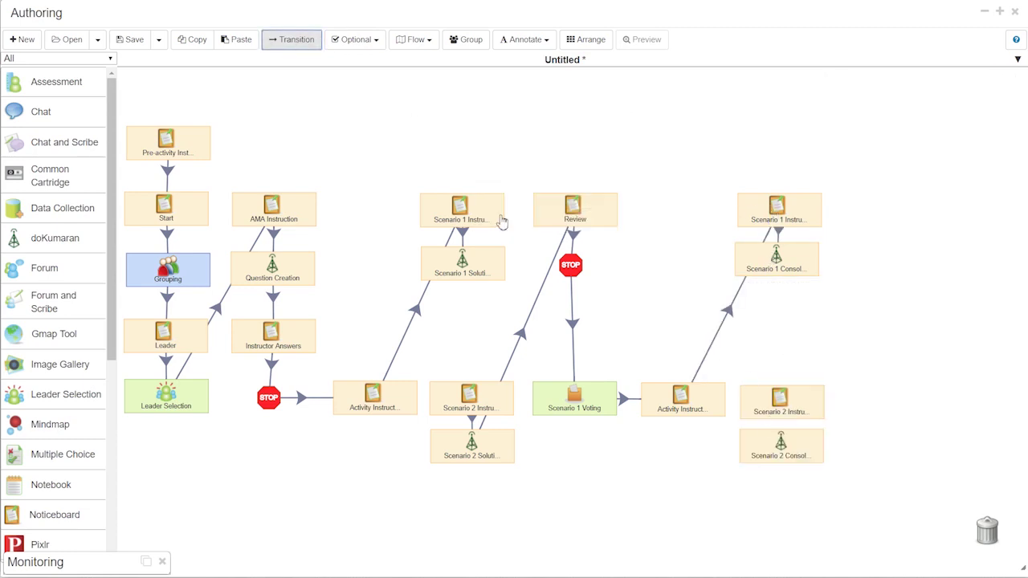
left_click(790, 411)
left_click(790, 442)
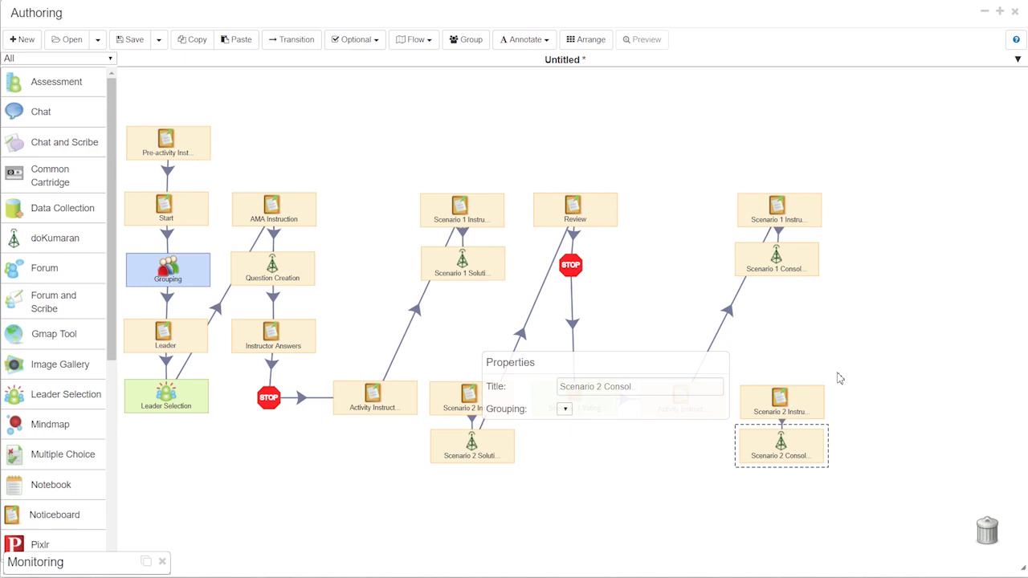
- Add a Noticeboard titled "End" at the far right of the sequence and create a transition to it from Scenario 2 Console
left_click_drag(46, 516, 904, 250)
type("End")
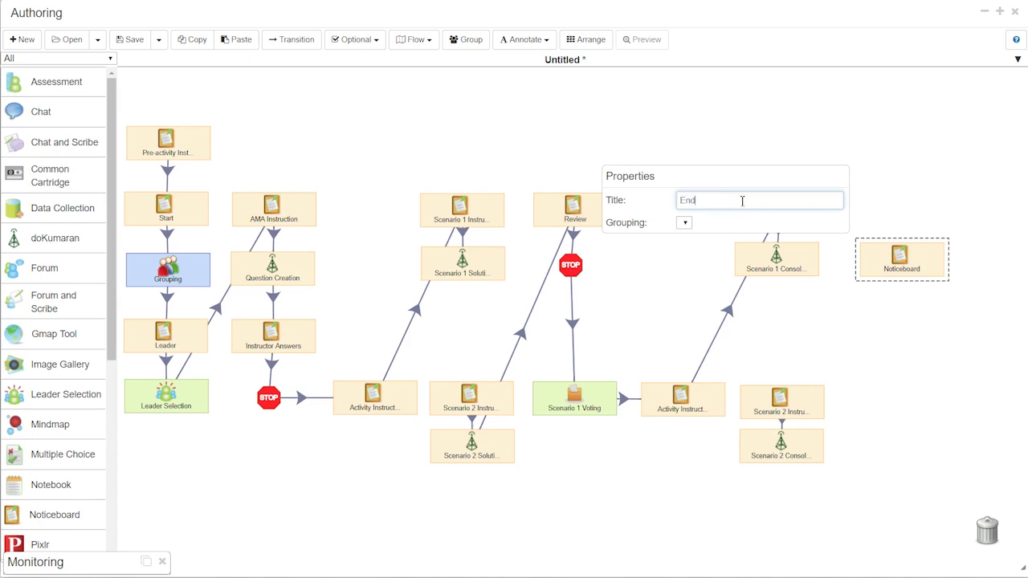
left_click(907, 298)
left_click(309, 43)
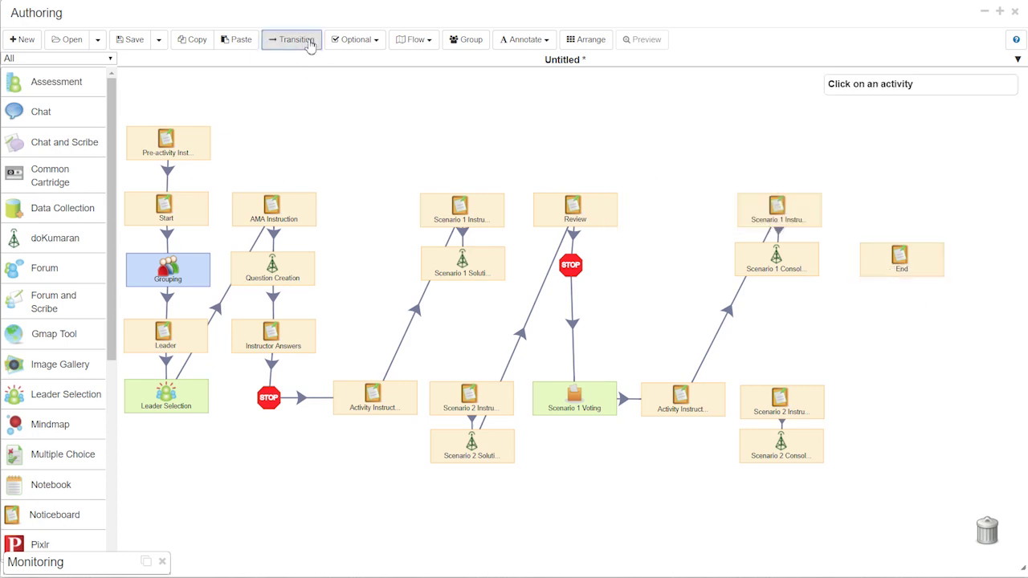
left_click(793, 454)
left_click(891, 261)
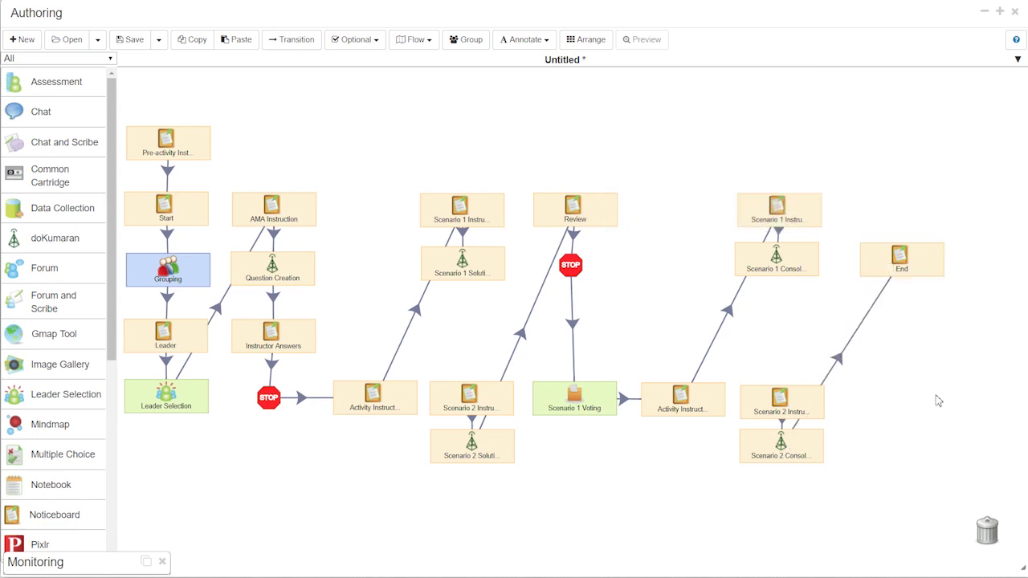
- Add a branching that starts between Activity Instructions and Scenario 2 Instructions and converges between Scenario 1 Solution and the stop gate under Review
left_click(428, 42)
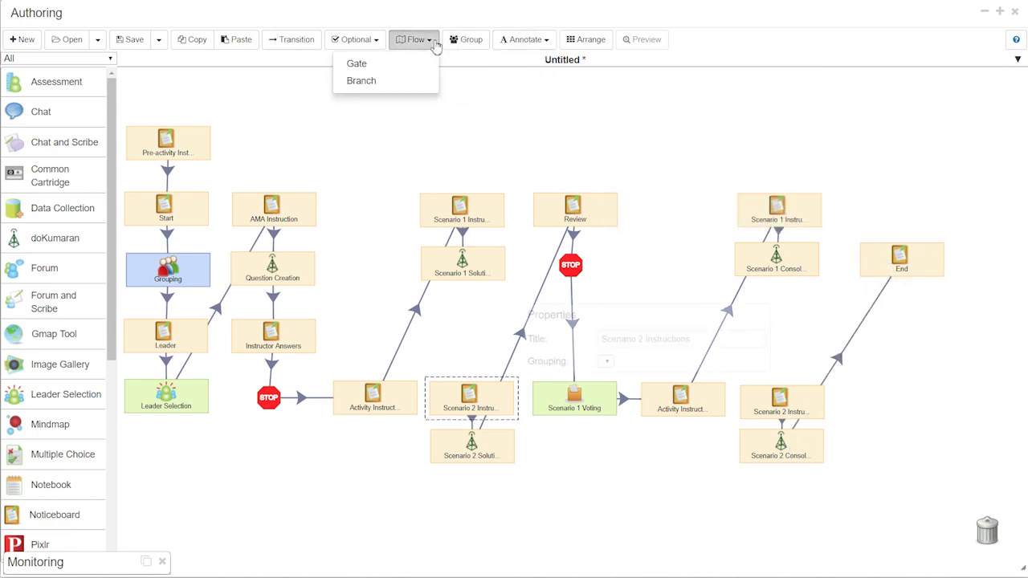
left_click(383, 80)
left_click(421, 392)
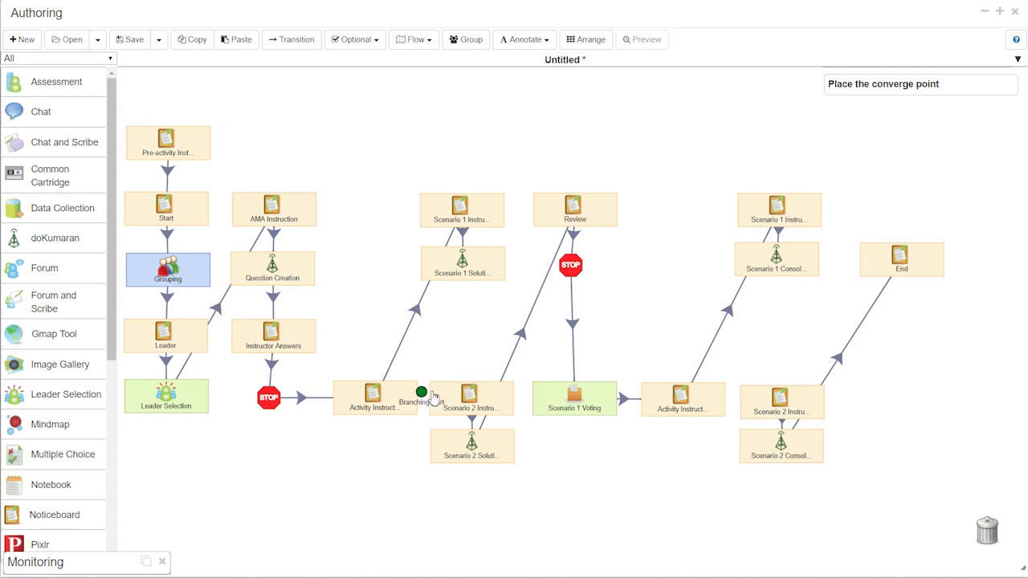
left_click(525, 260)
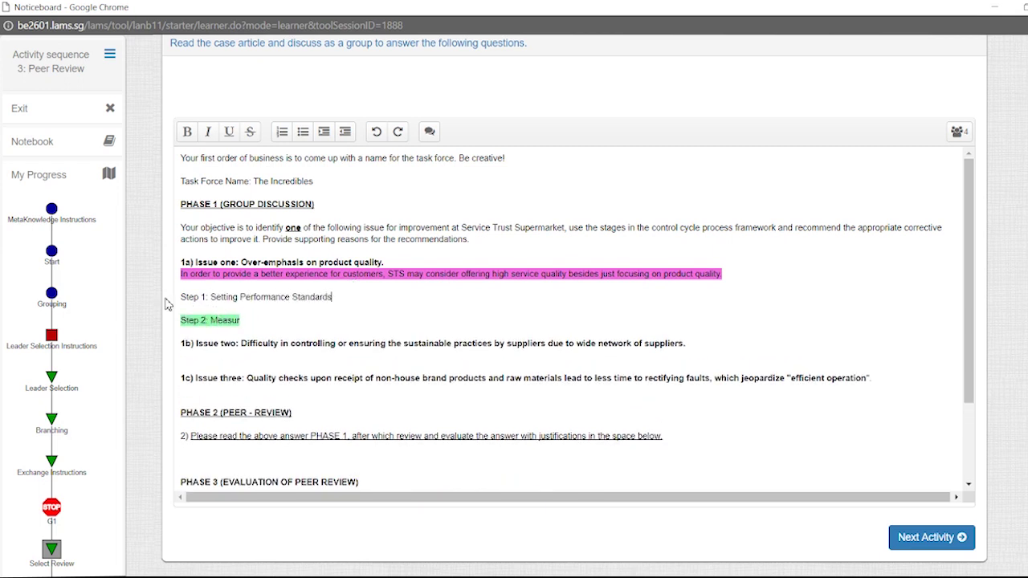
- Complete the highlighted sentence under issue one with "through these steps."
left_click(741, 278)
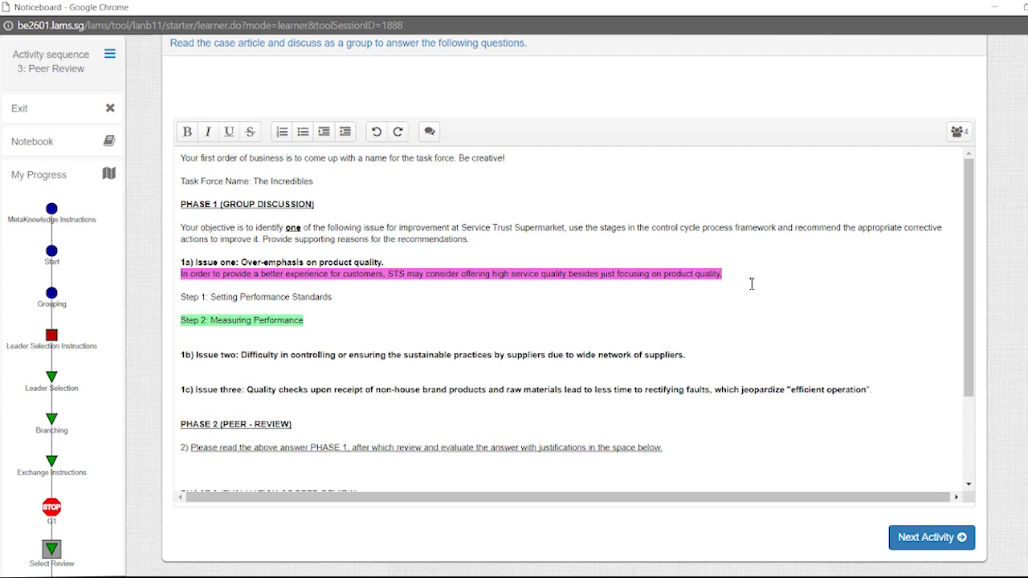
type("through these steps.")
- Under the Step 1 heading, write "Setting of SMART goals to achieve some performance level. For example, reducing customers' complaints."
left_click(367, 297)
key("Return")
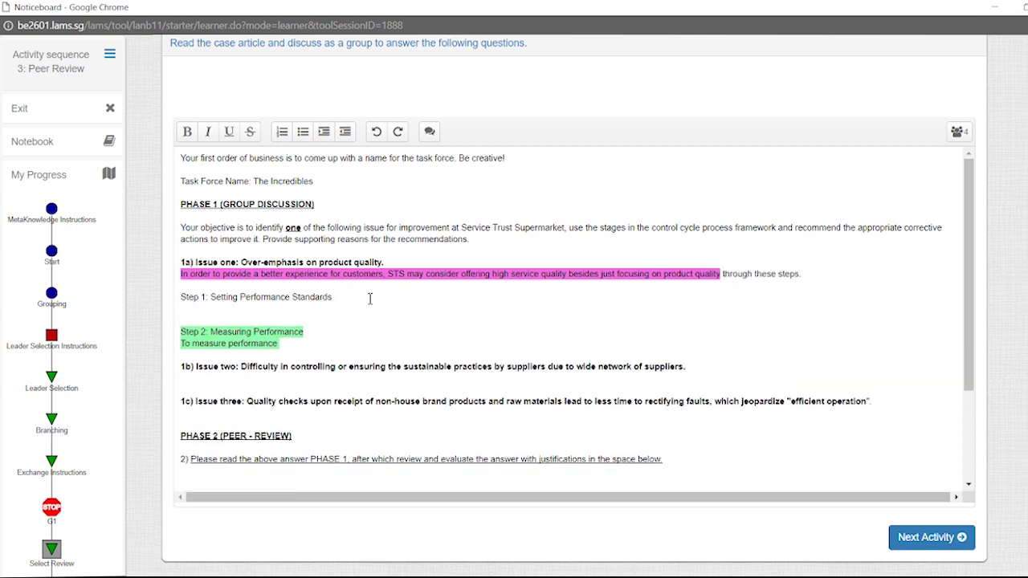
type("Setting of SMART goals to achieve ")
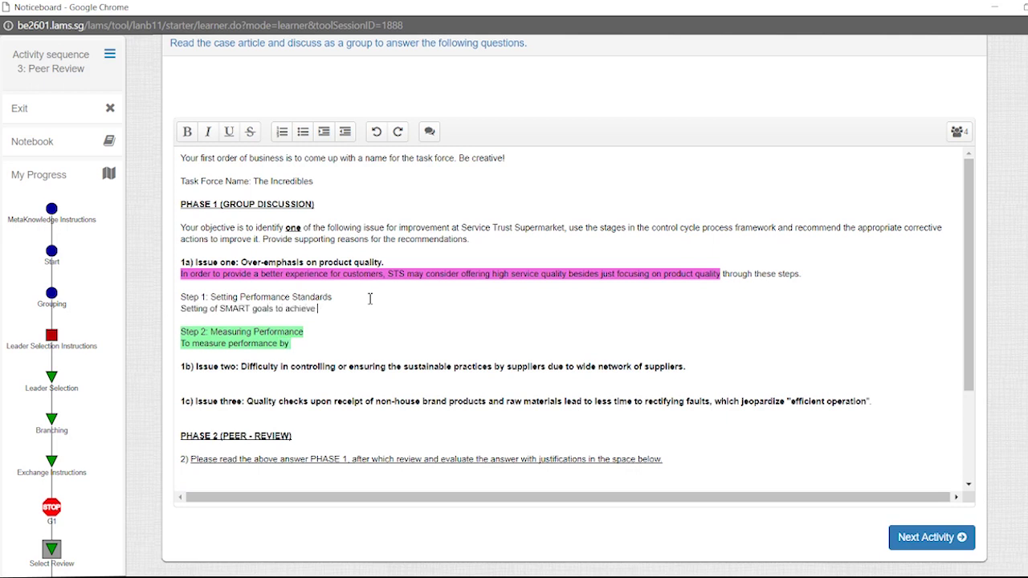
type("some performance lve")
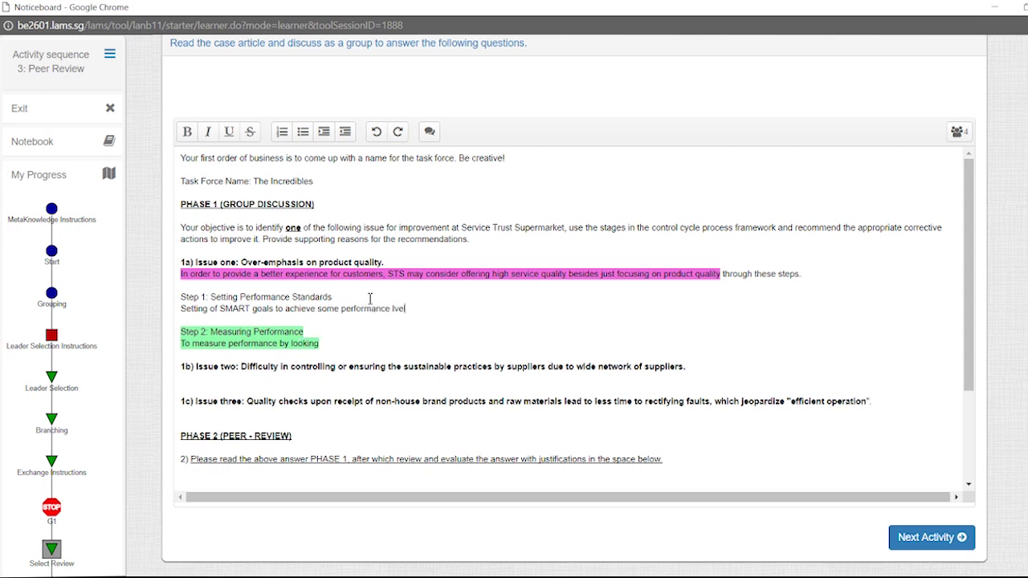
type("el.")
key("BackSpace")
key("BackSpace")
key("BackSpace")
key("BackSpace")
key("BackSpace")
type("evel. For example, reducing customer")
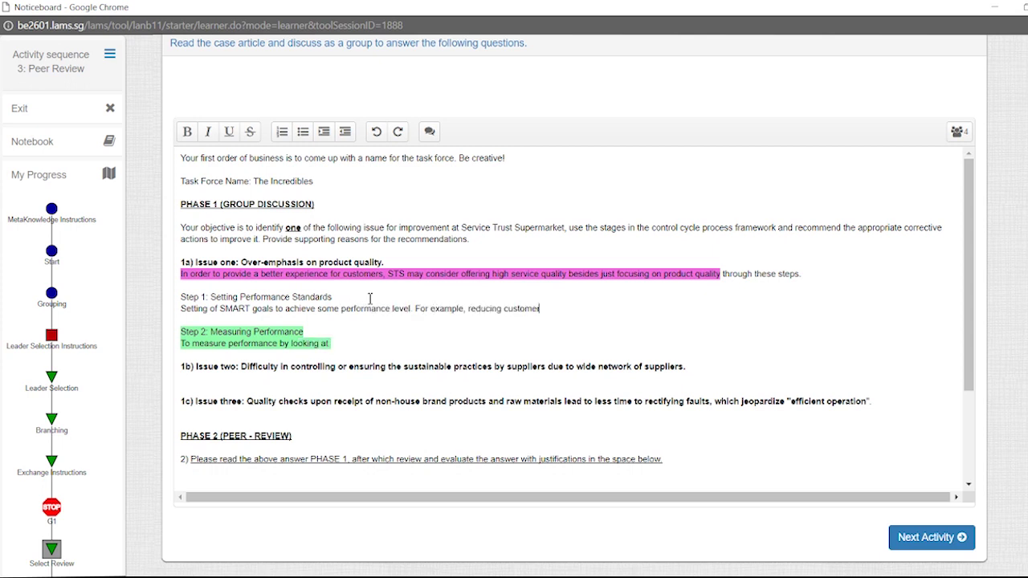
type("s' complaints.")
- Underline the headings "Step 1: Setting Performance Standards" and "Step 2: Measuring Performance"
left_click_drag(332, 297, 180, 296)
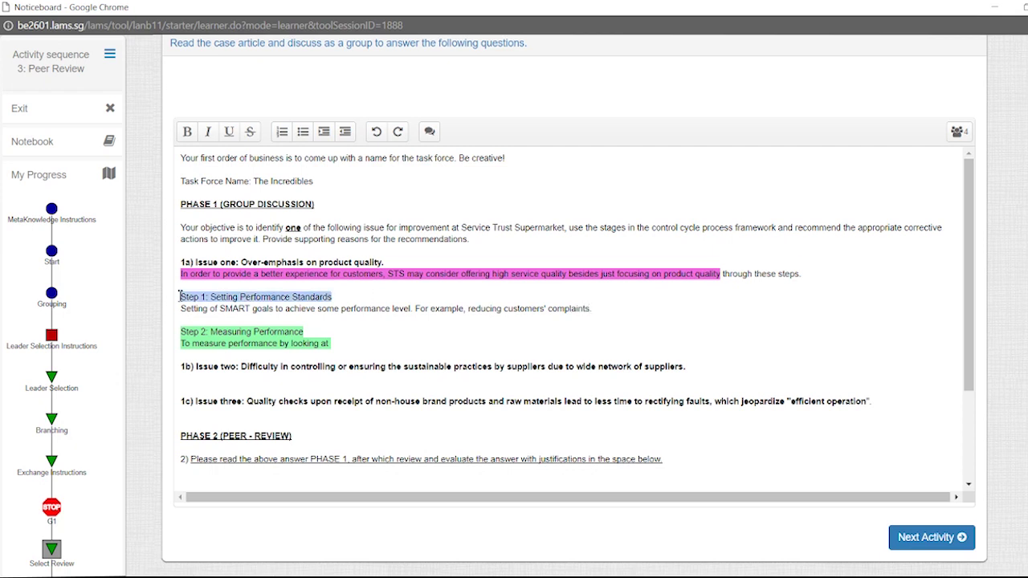
key("ctrl+u")
left_click_drag(303, 332, 180, 331)
key("ctrl+u")
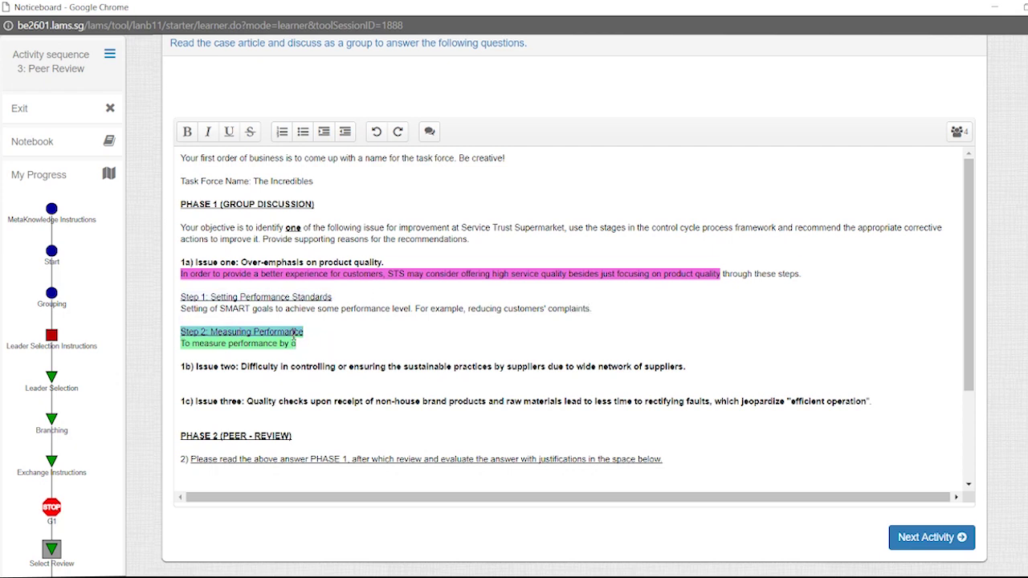
left_click(296, 332)
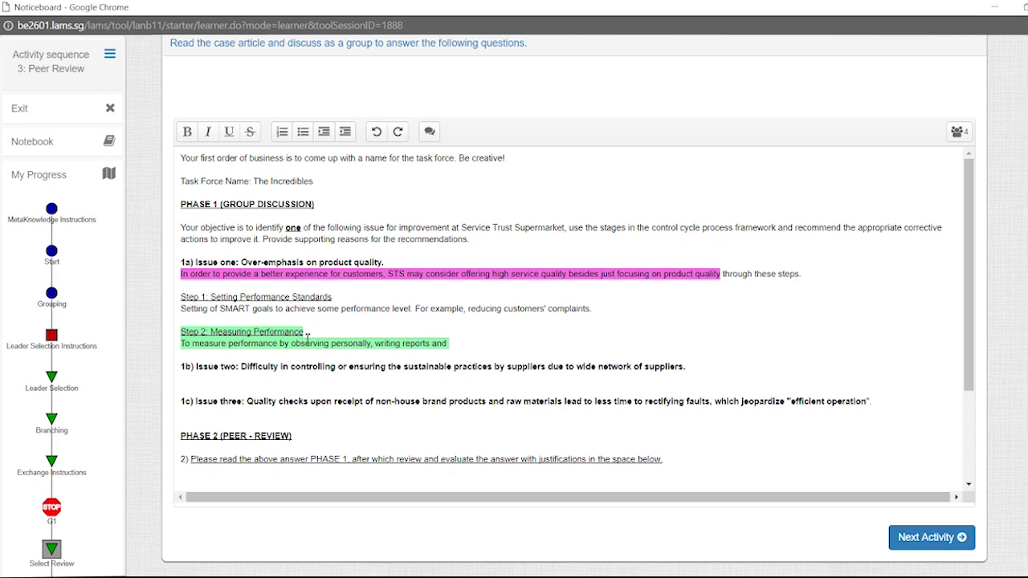
- End the Step 2 description with "headquarters." and add the line "Step 3: Comparing Performance with the Standard" below it
left_click(456, 345)
type("headquarters.")
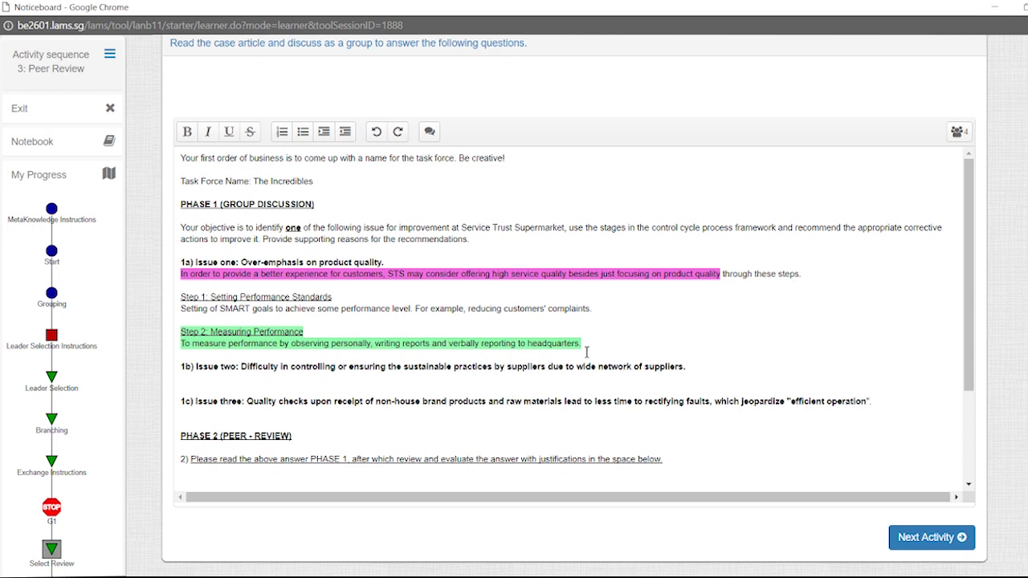
key("Return")
key("Return")
type("Step 3: Com")
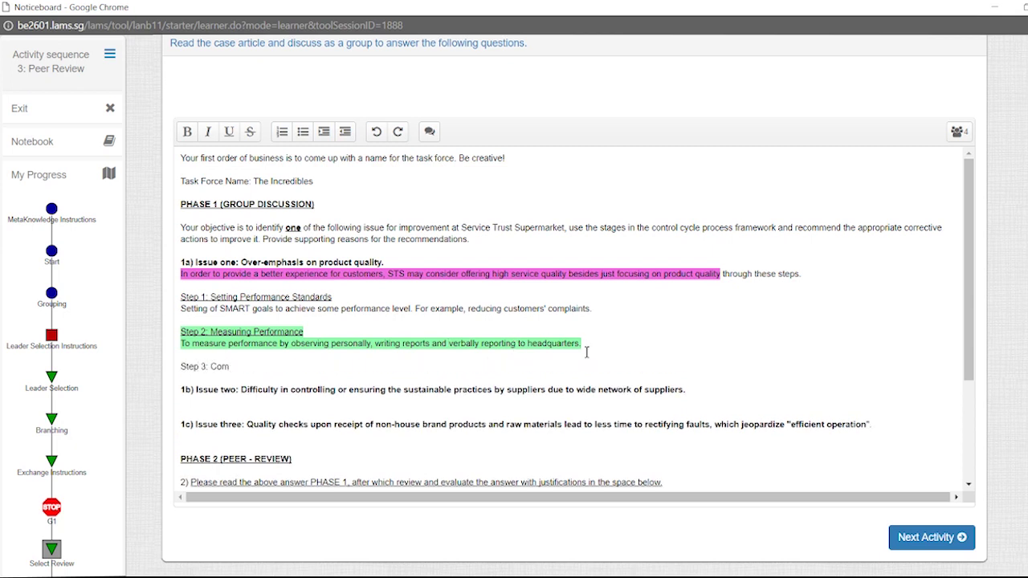
type("the Standard")
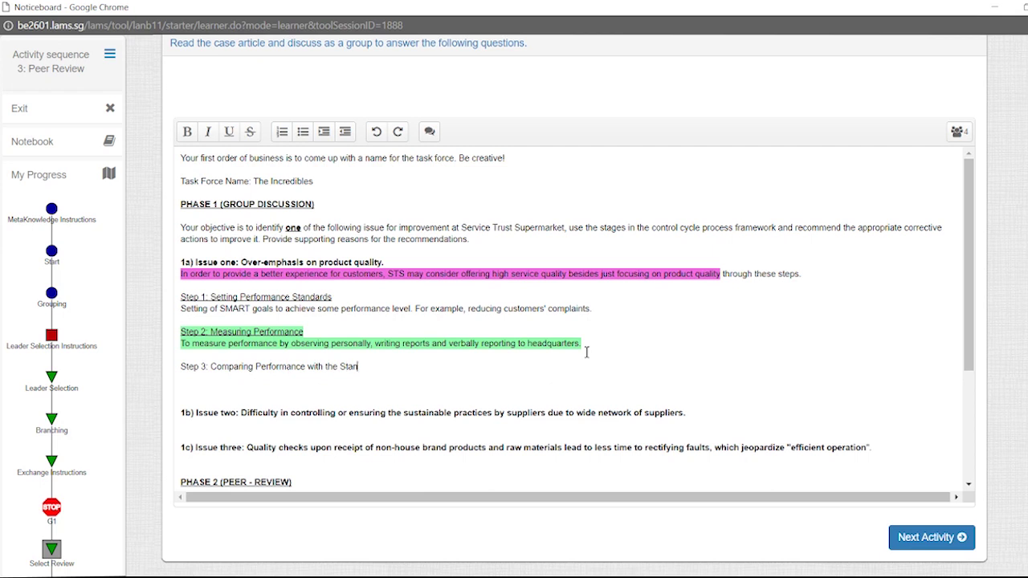
- Under the Step 3 heading, write "Evaluate the deviation between complaints against the target performance expected by the team."
key("Return")
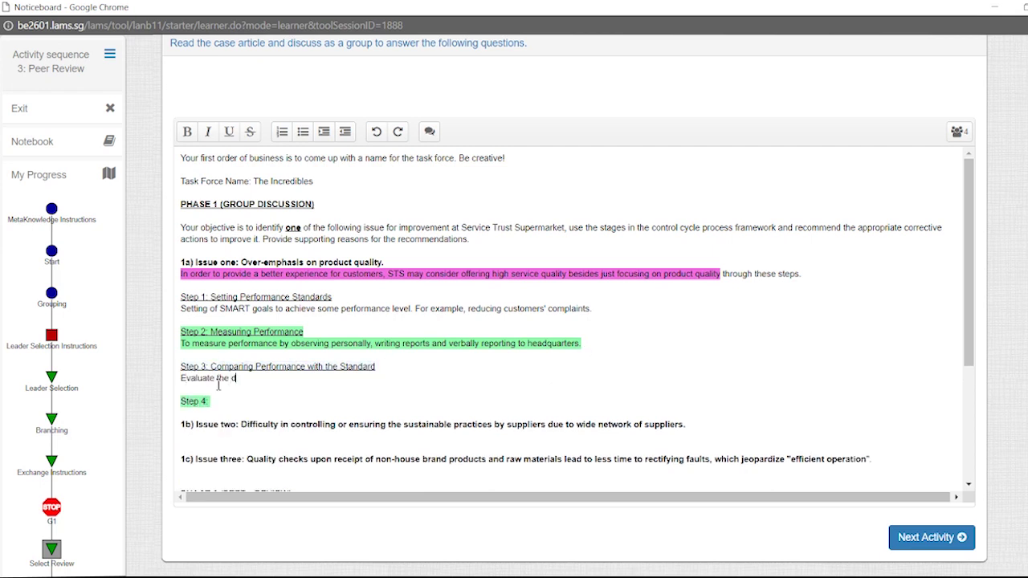
type("ts against the target performance expected by the team.")
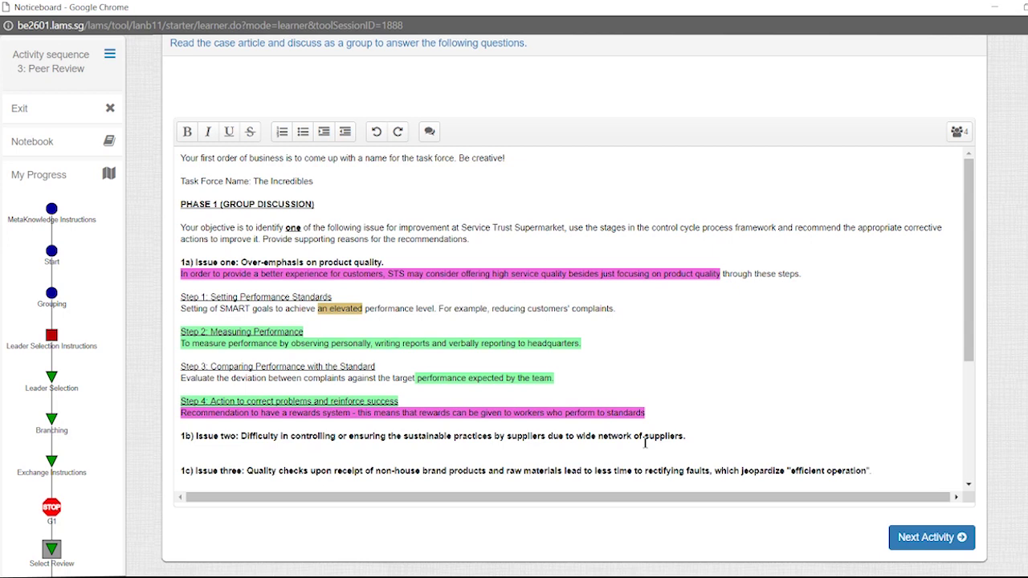
type("up")
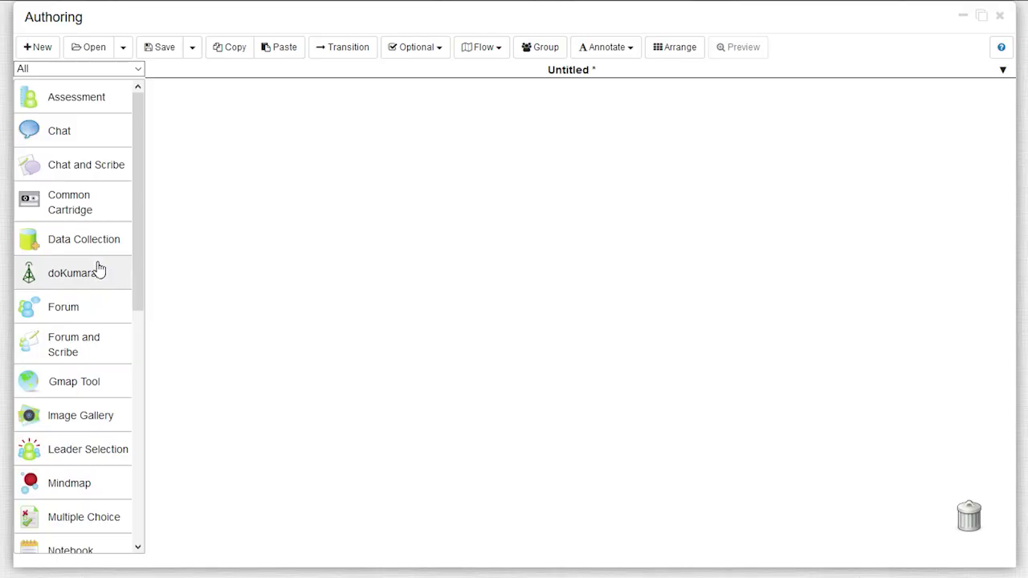
- Add a doKumaran activity to the empty sequence canvas
left_click_drag(142, 281, 299, 286)
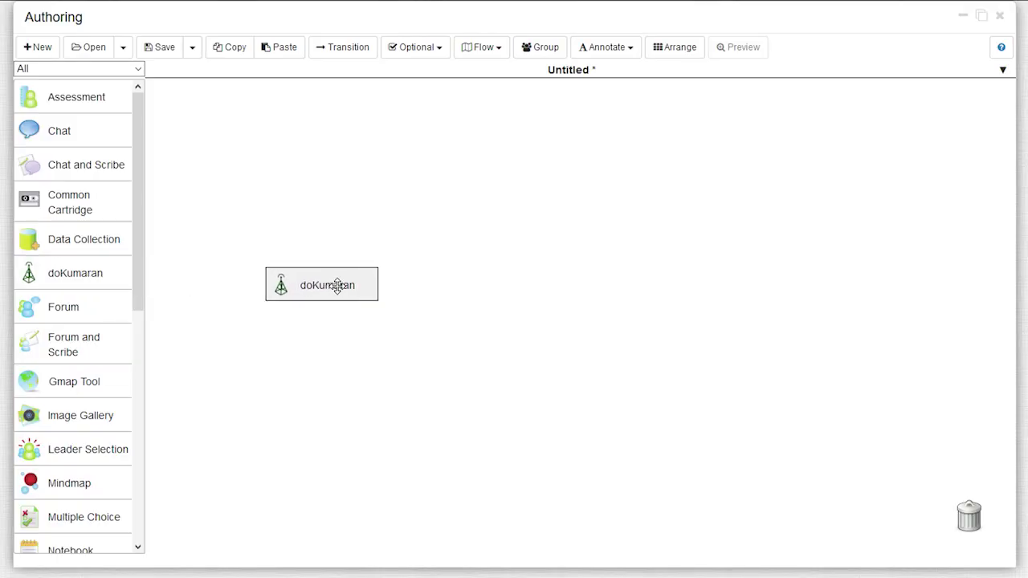